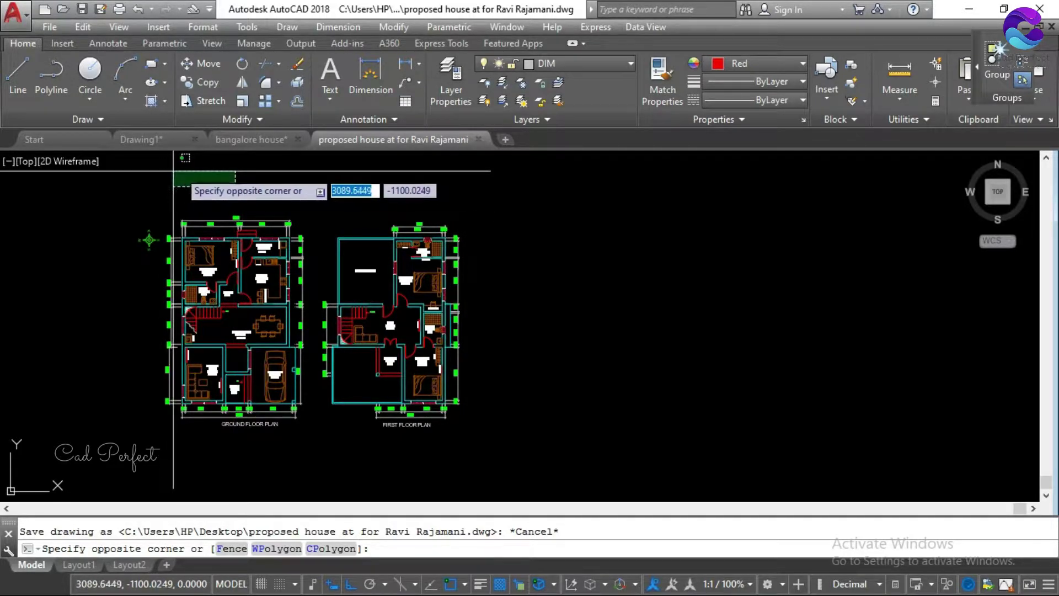
pyautogui.click(201, 181)
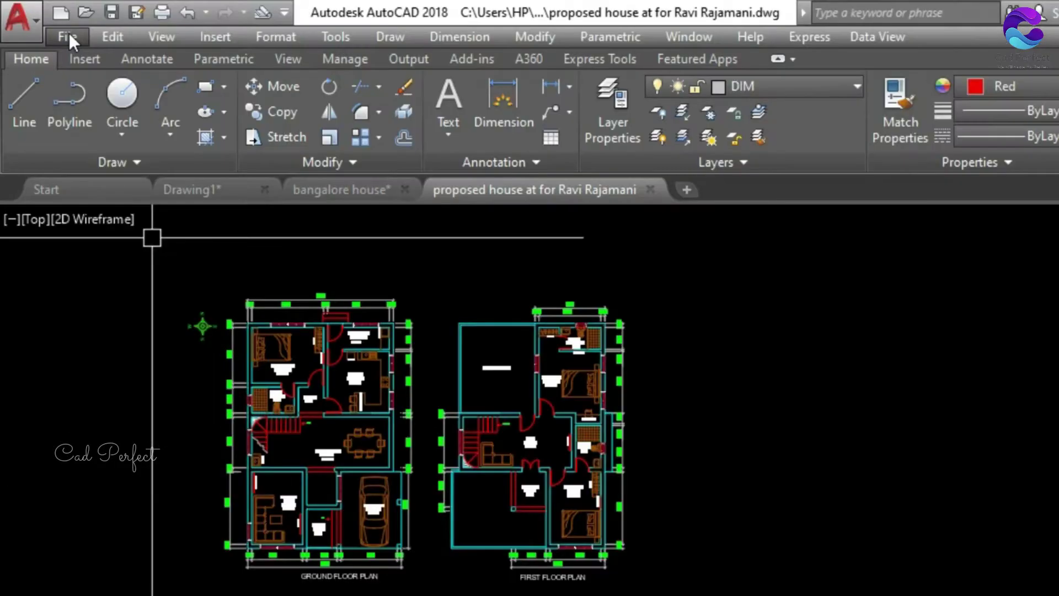
pyautogui.click(69, 37)
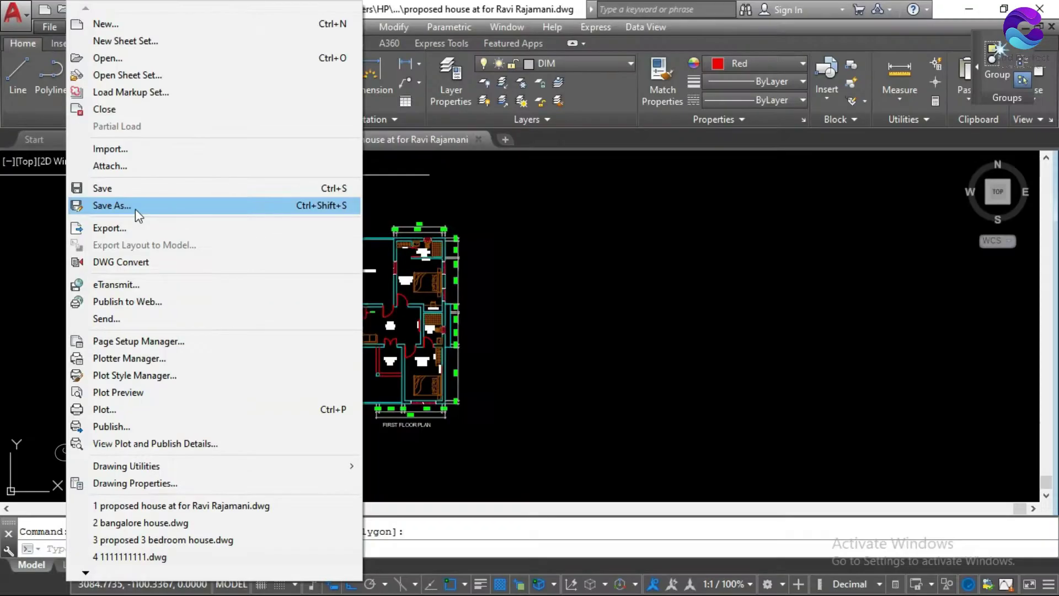
pyautogui.click(136, 209)
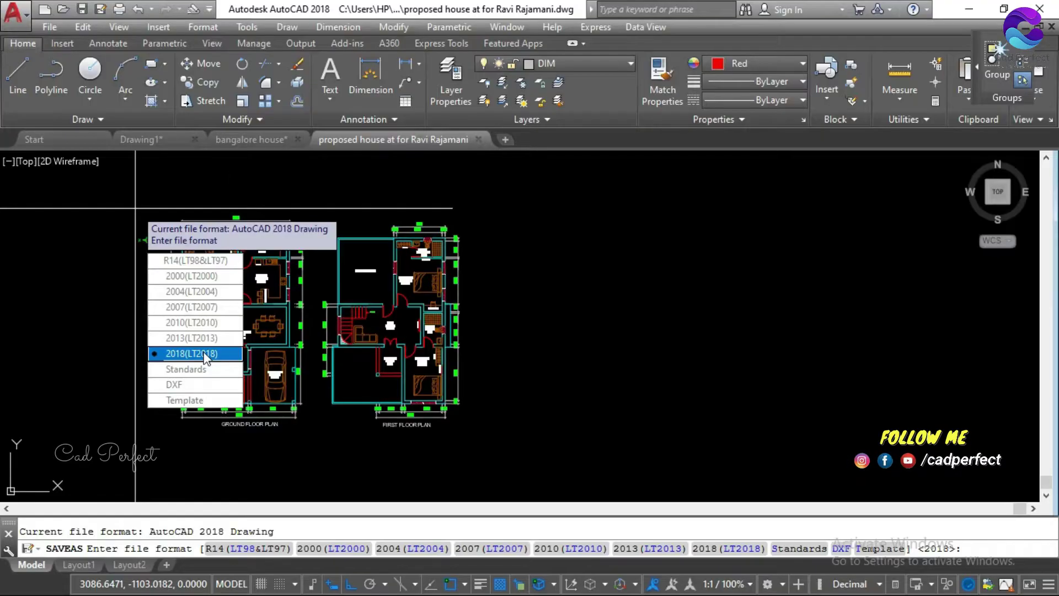
pyautogui.click(221, 351)
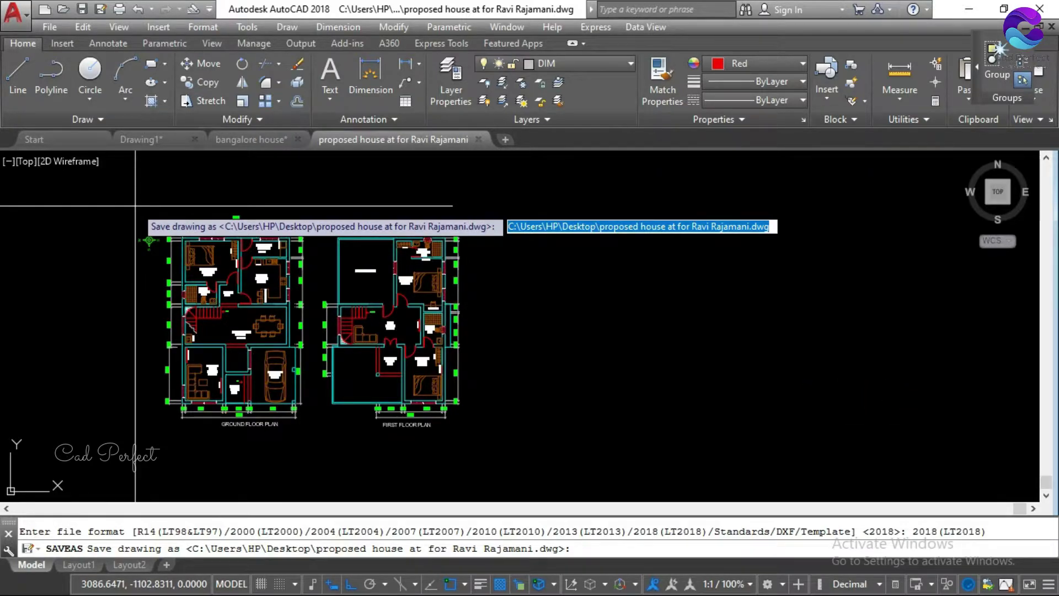
pyautogui.press('Escape')
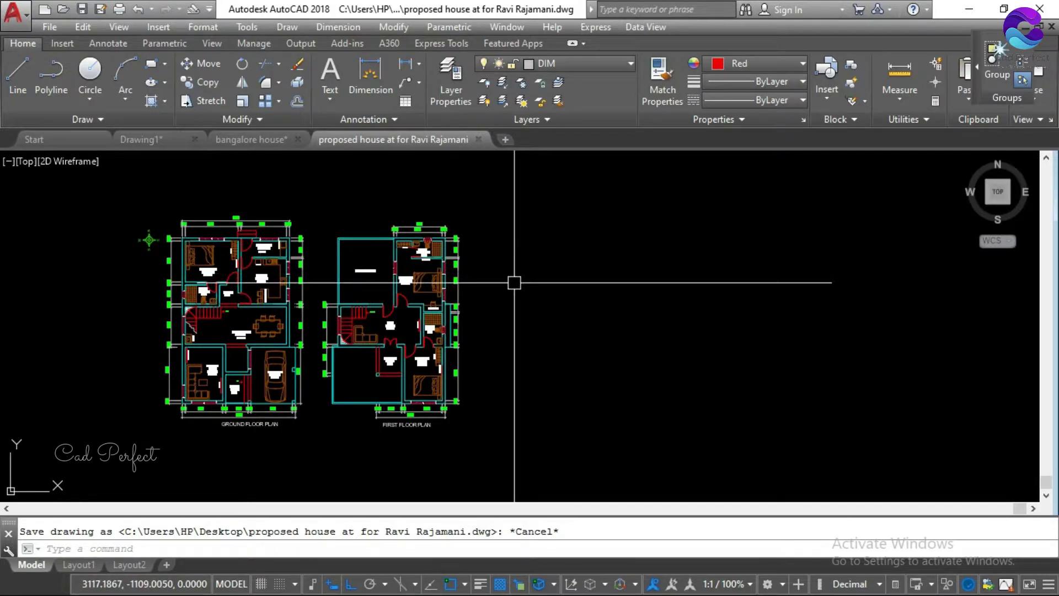
# Run the FILEDIA system variable and enter the value 1.
pyautogui.write('F')
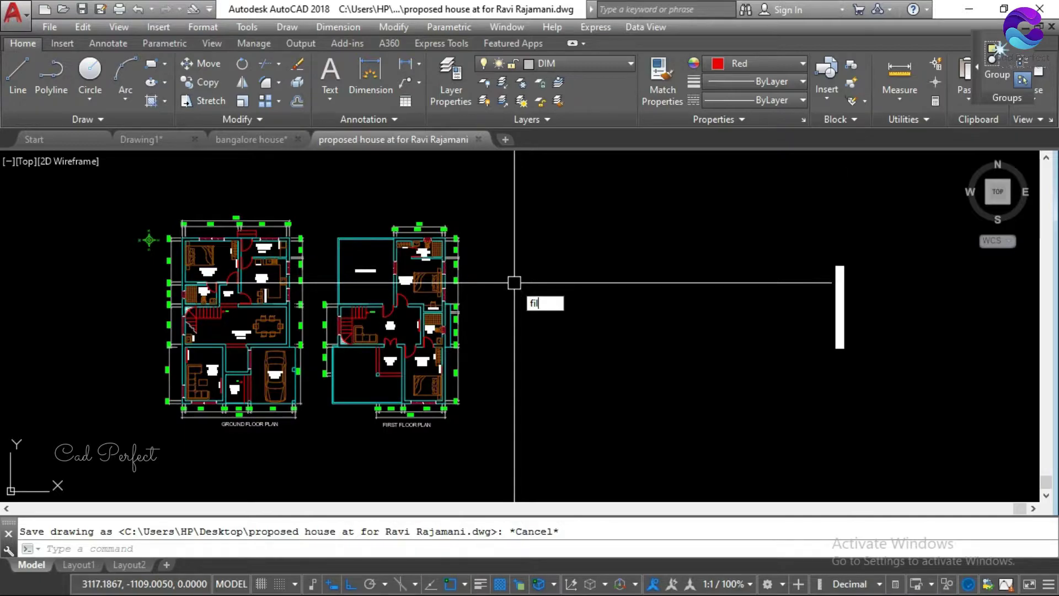
pyautogui.write('ILED')
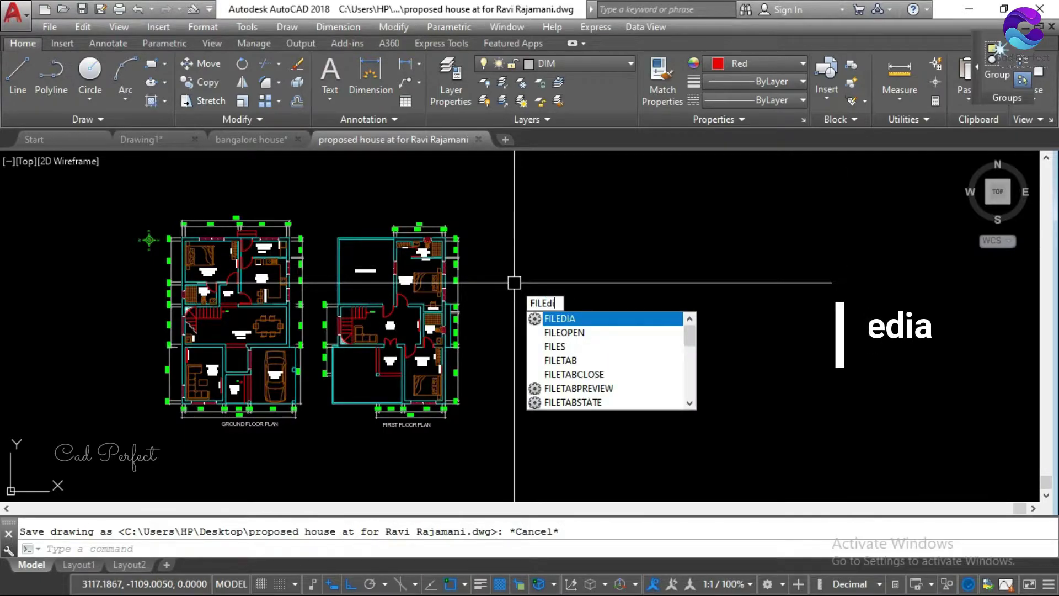
pyautogui.write('IA')
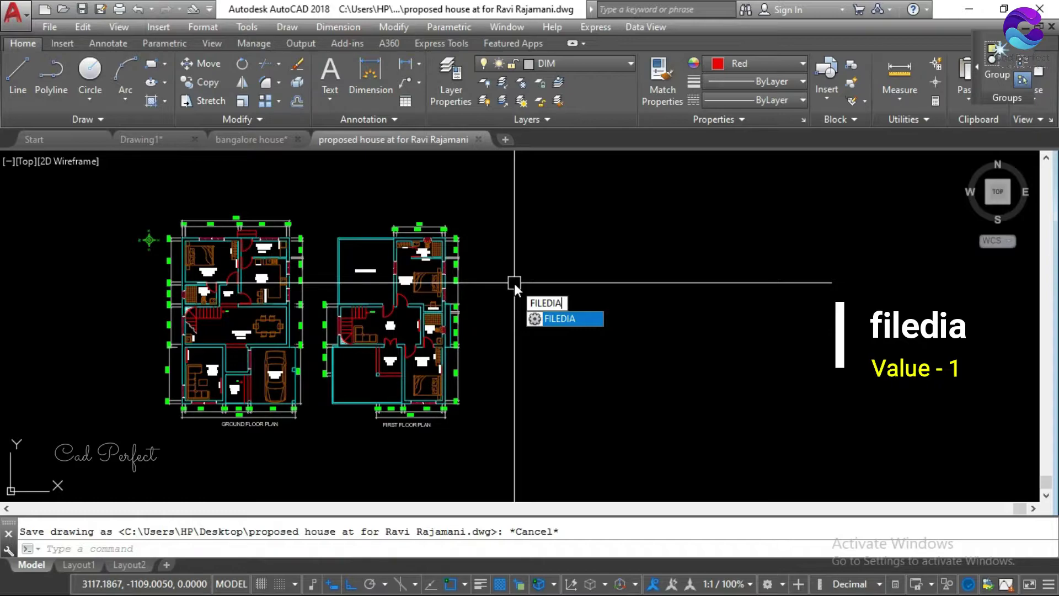
pyautogui.press('Return')
pyautogui.write('1')
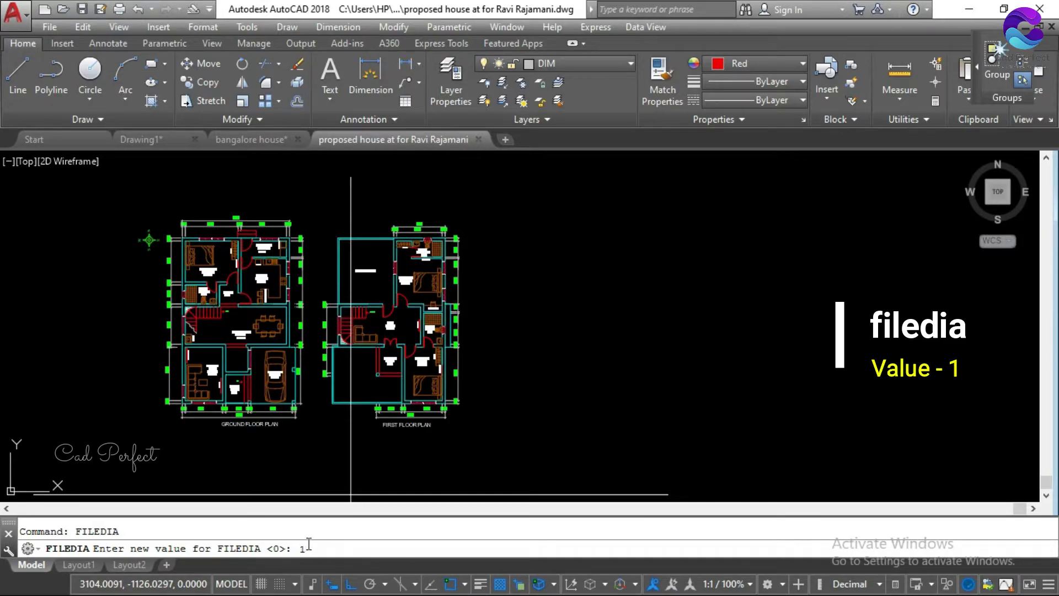
pyautogui.press('Return')
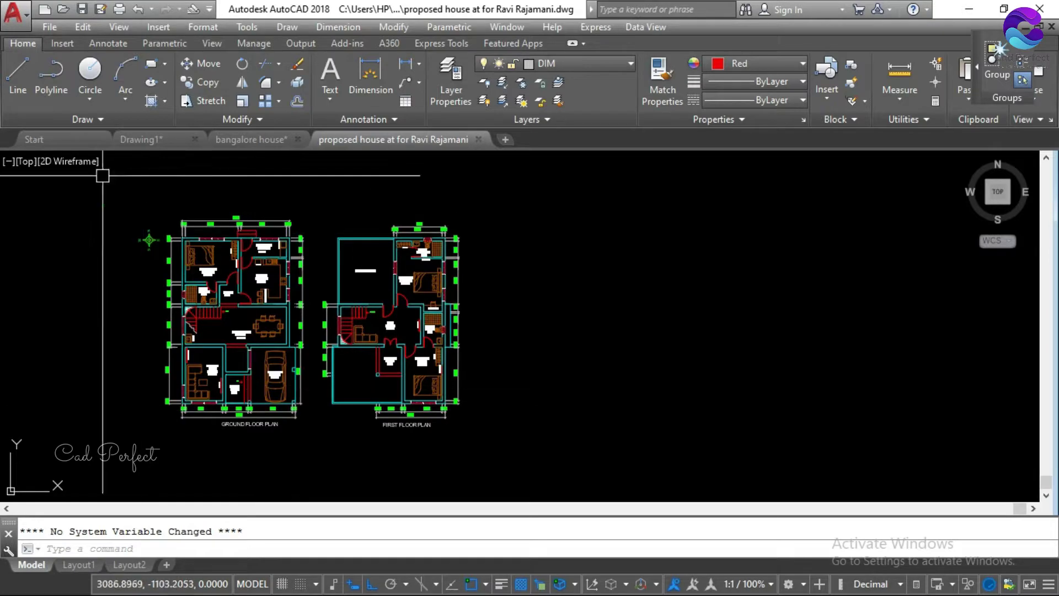
pyautogui.click(45, 29)
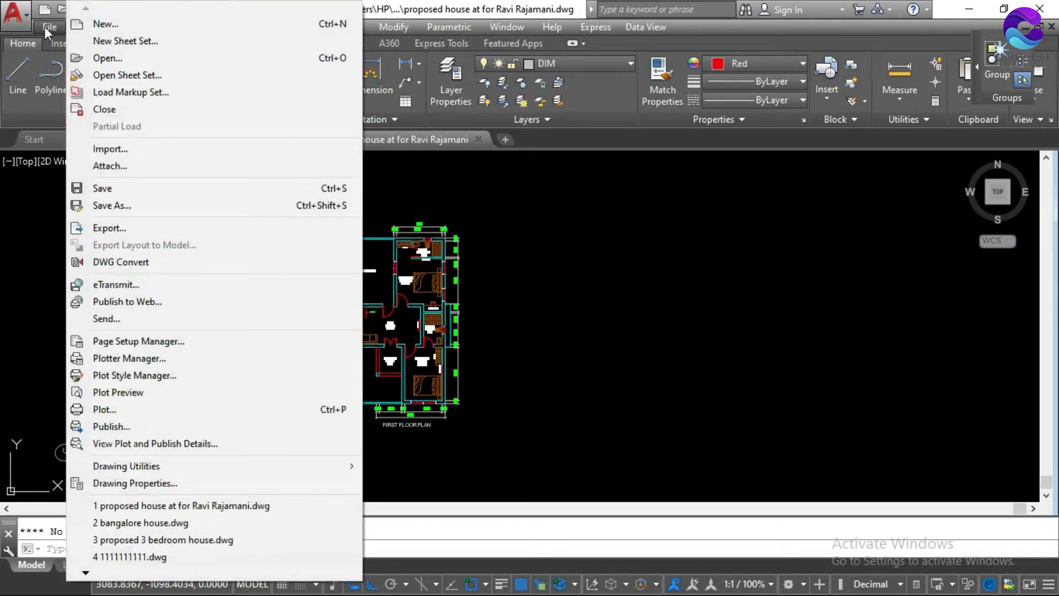
pyautogui.click(124, 209)
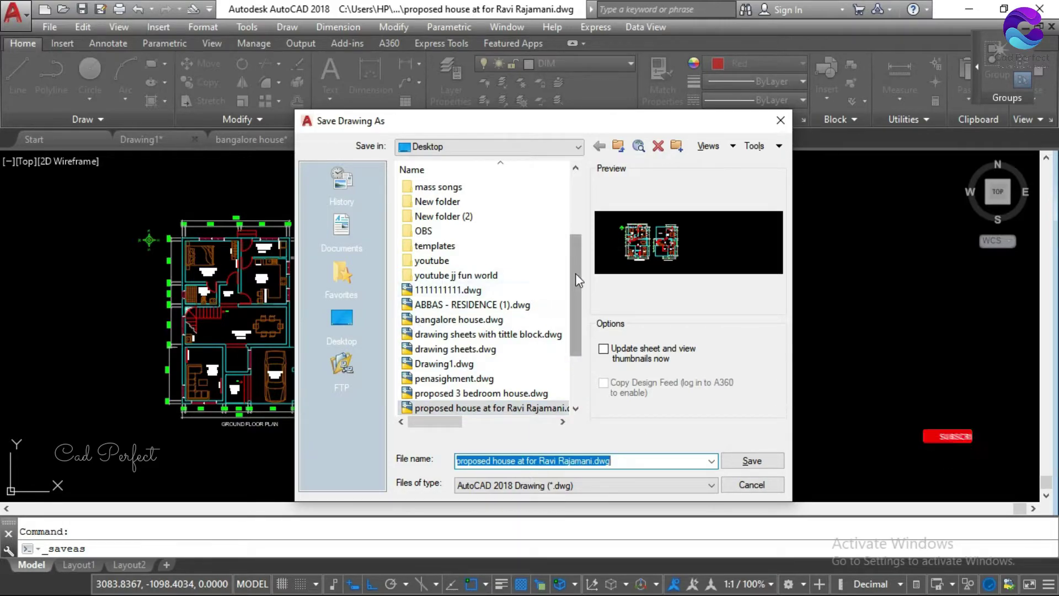
pyautogui.moveTo(575, 275); pyautogui.dragTo(577, 323)
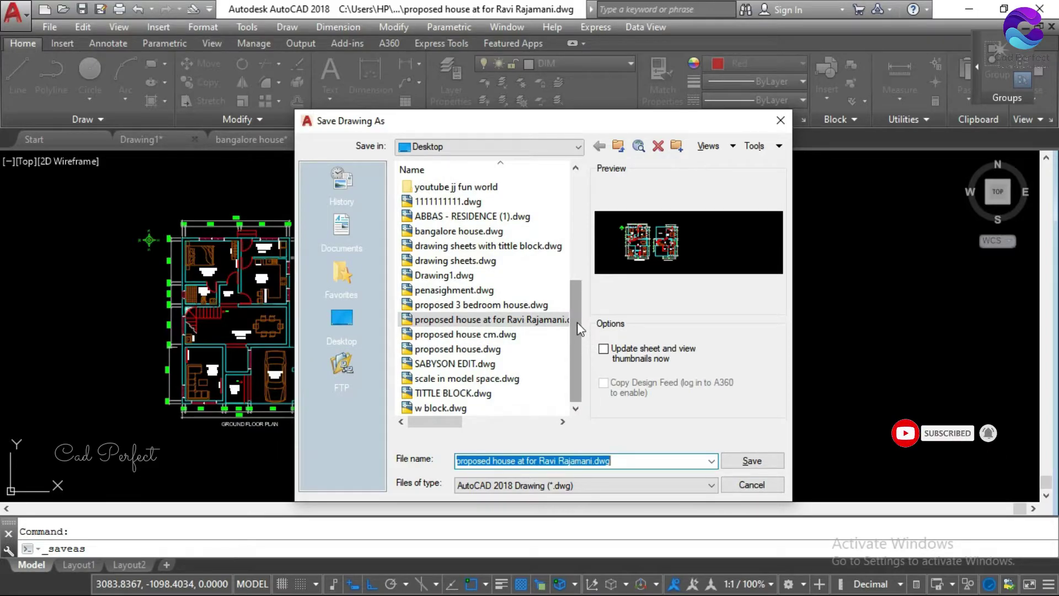
pyautogui.click(756, 486)
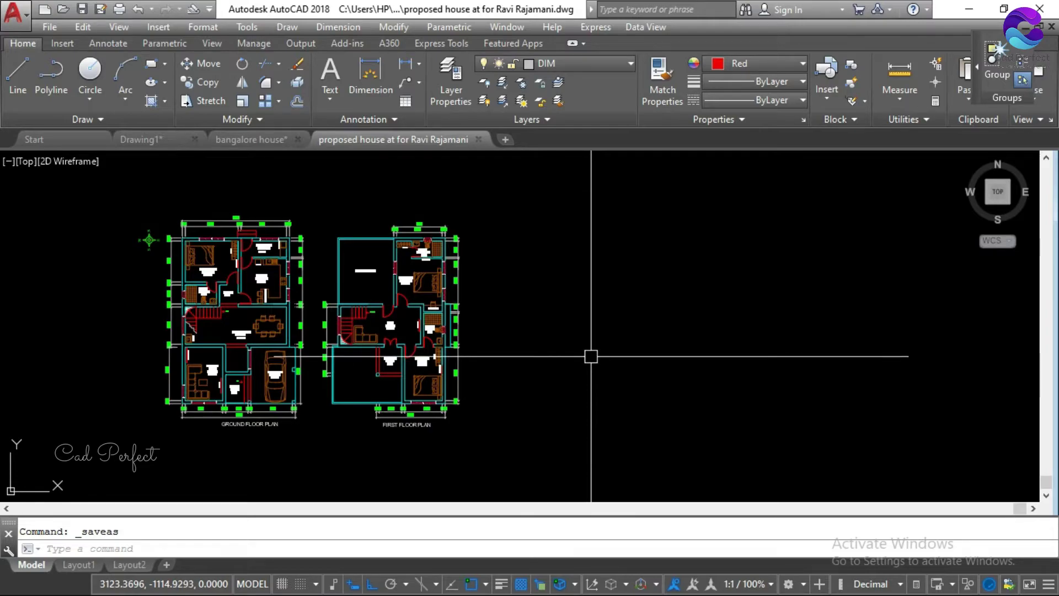
# Set the FILEDIA system variable to 0.
pyautogui.write('FI')
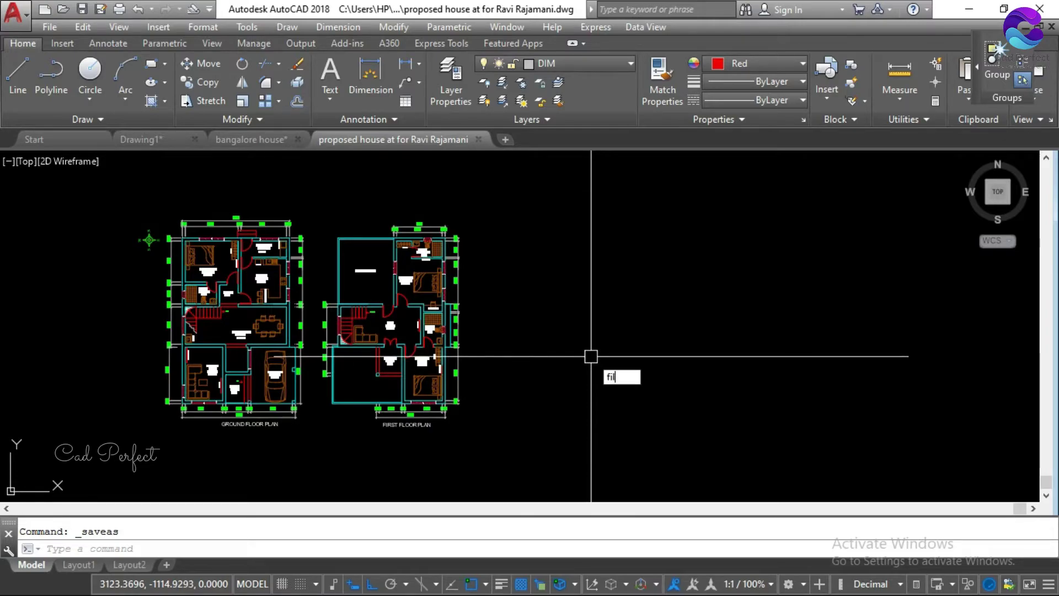
pyautogui.write('LEdia')
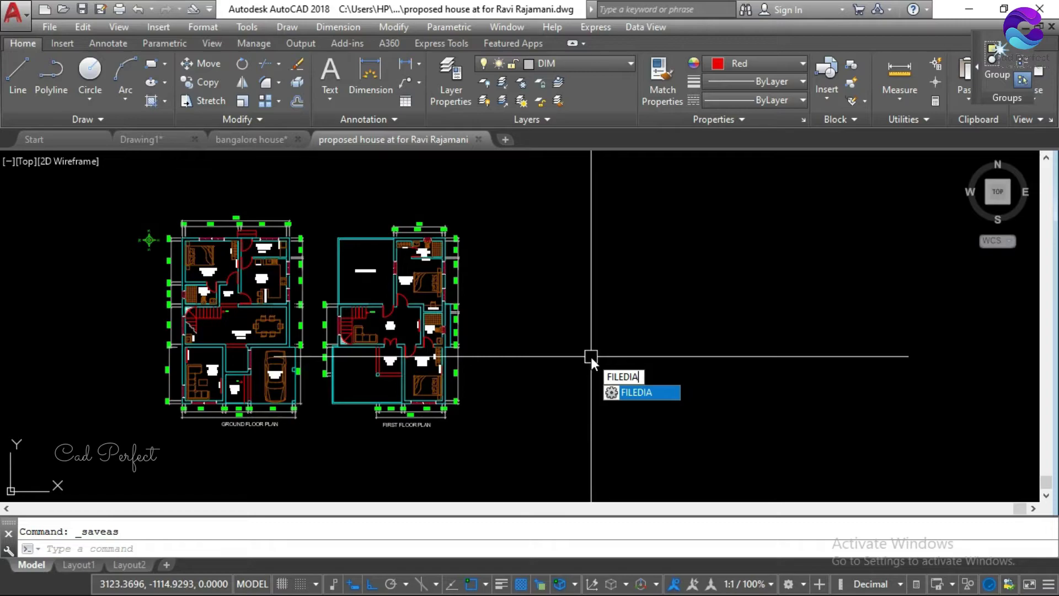
pyautogui.press('Return')
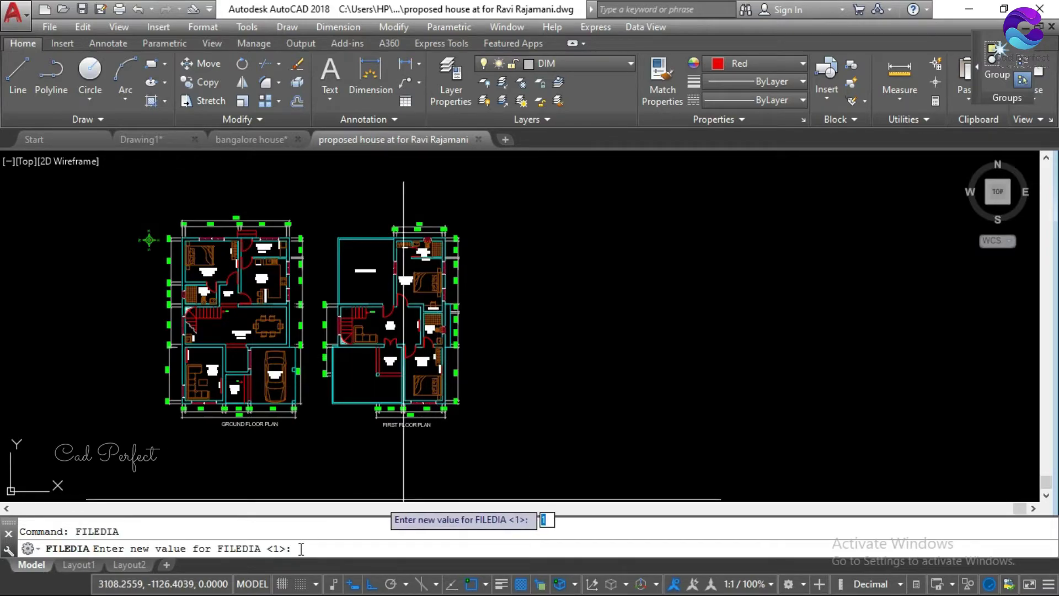
pyautogui.write('0')
pyautogui.press('Return')
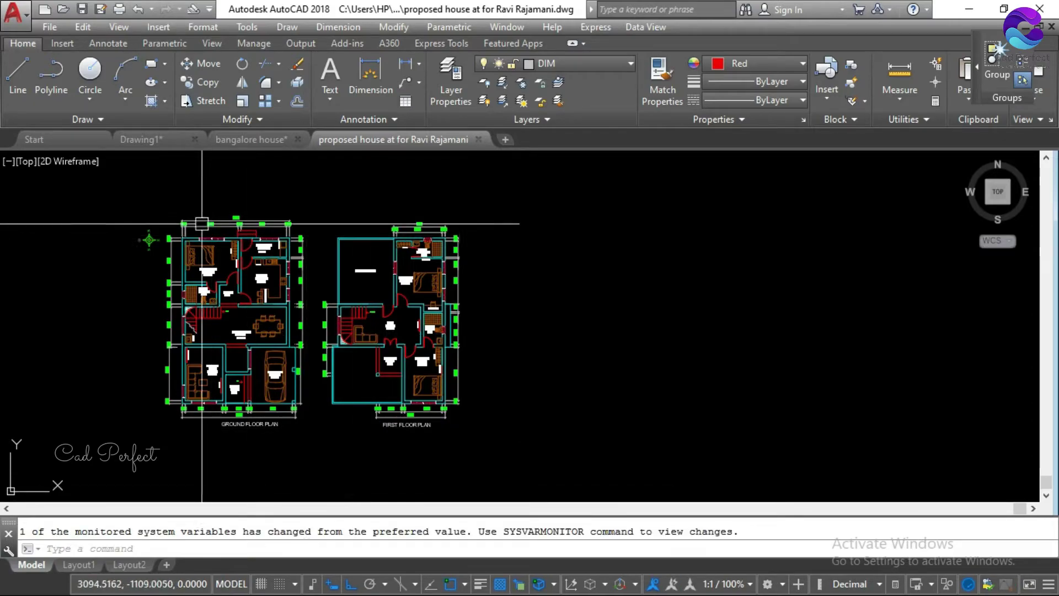
# Start Save As from the File menu, then cancel the command-line file format prompt.
pyautogui.click(50, 27)
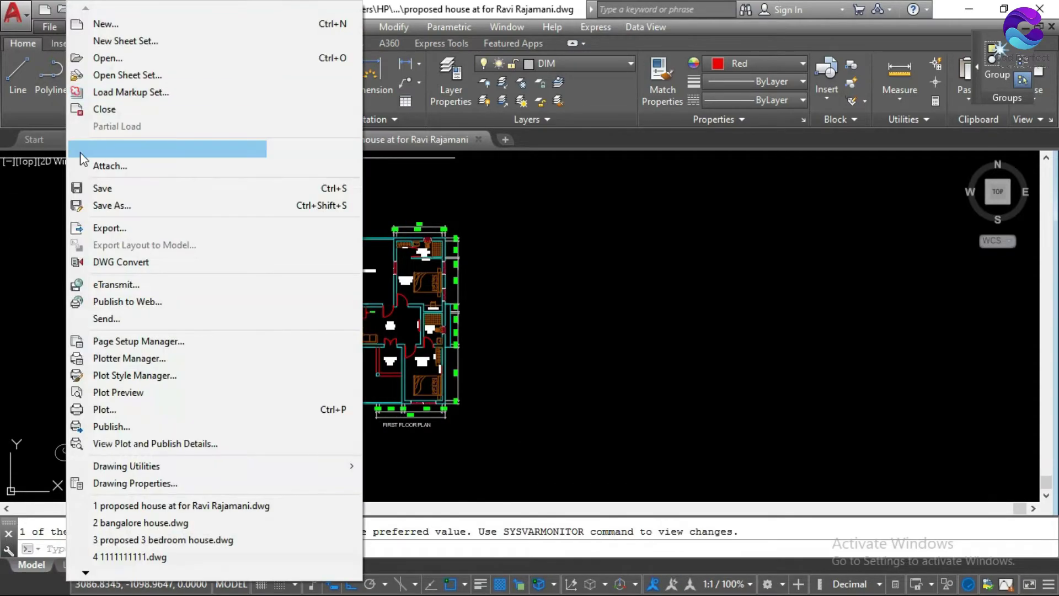
pyautogui.click(100, 205)
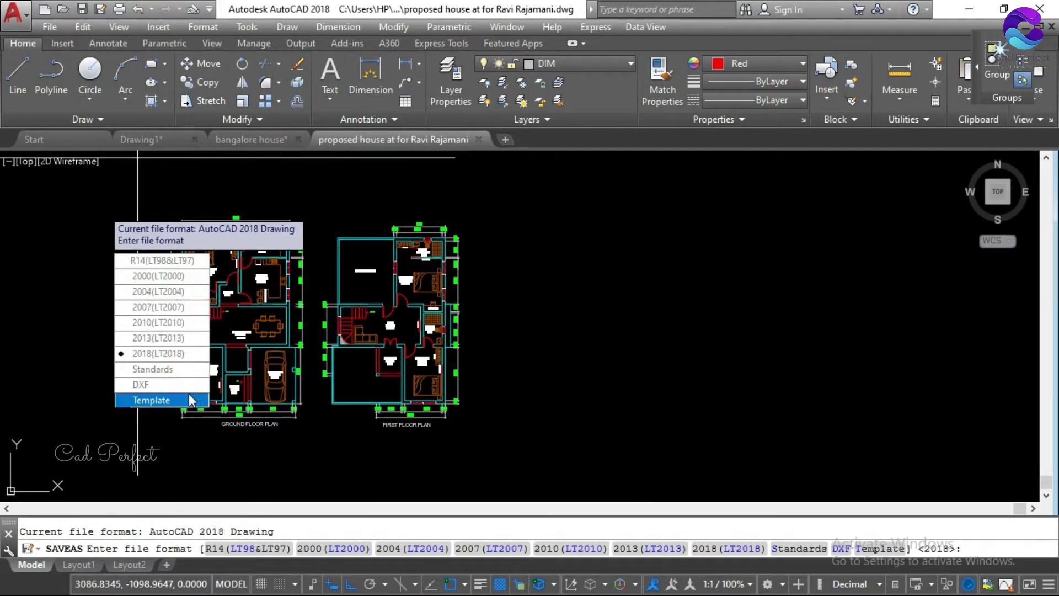
pyautogui.press('Escape')
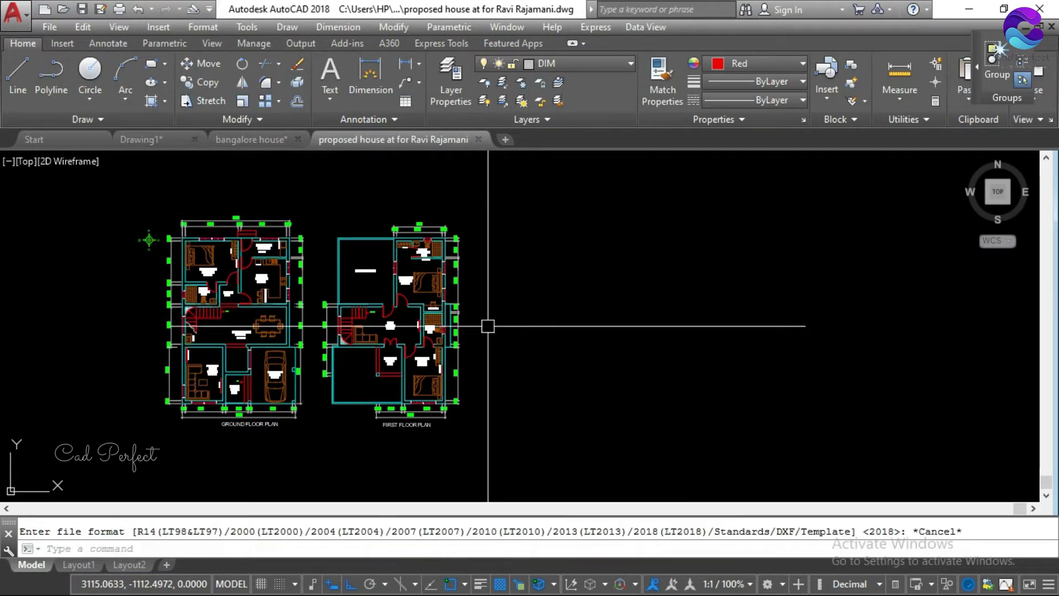
# Set the FILEDIA system variable back to 1.
pyautogui.write('FILEDIA')
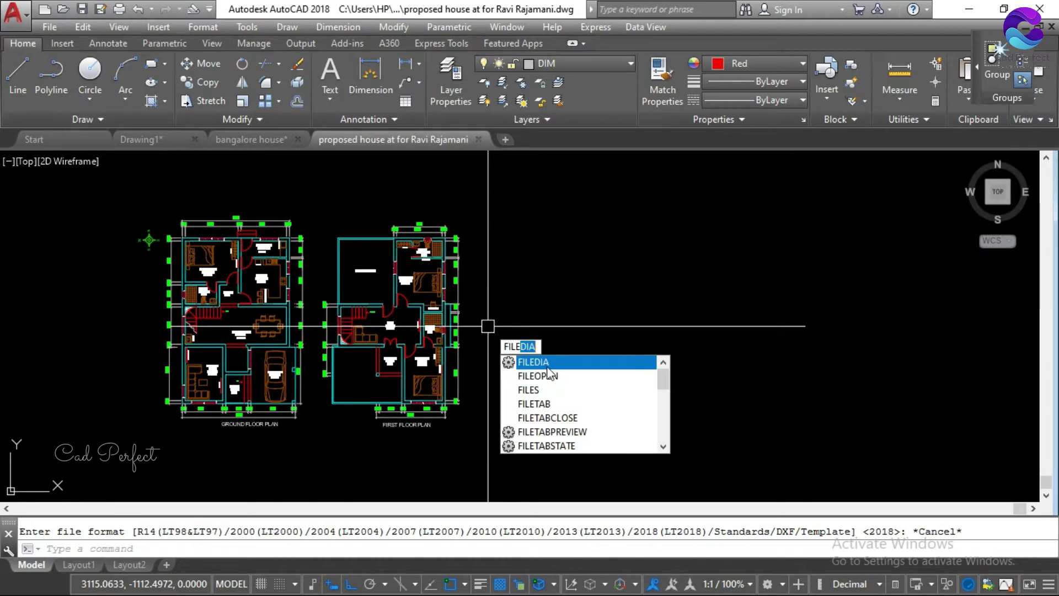
pyautogui.press('Return')
pyautogui.write('1')
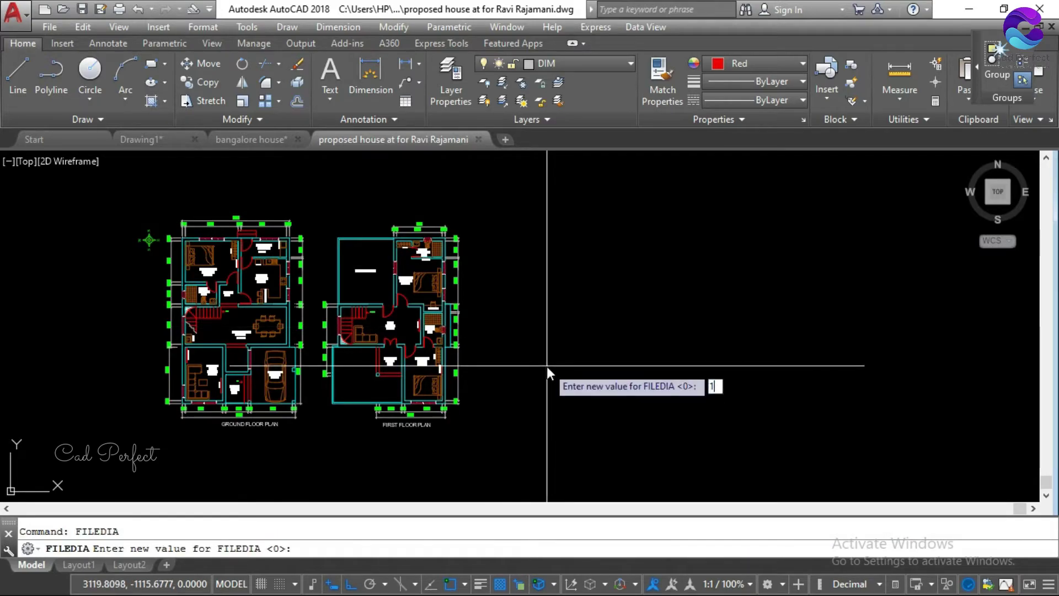
pyautogui.press('Return')
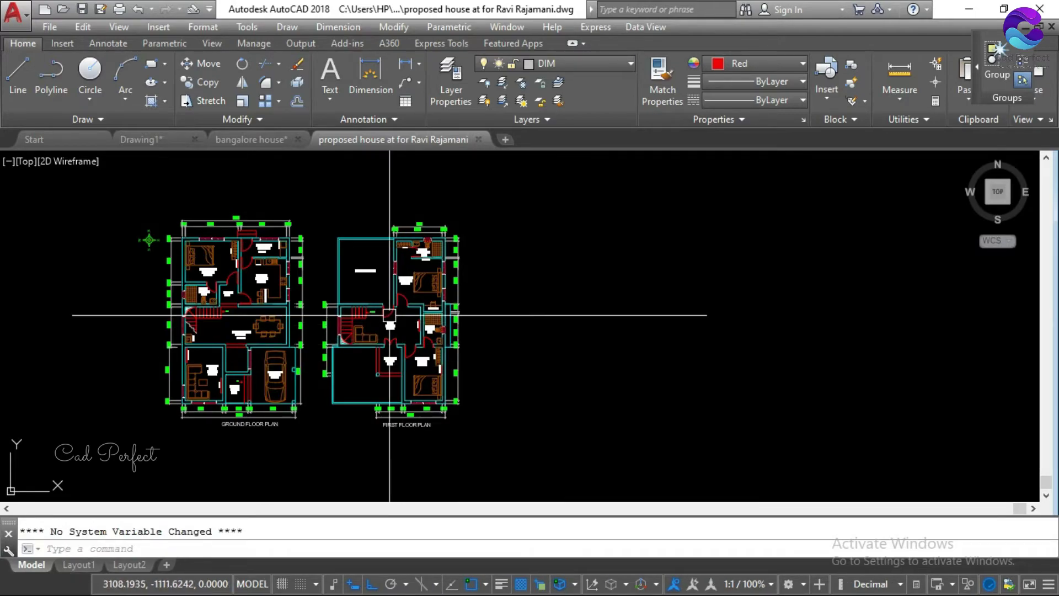
# Confirm File > Save As opens the Save Drawing As dialog, then cancel it.
pyautogui.click(50, 27)
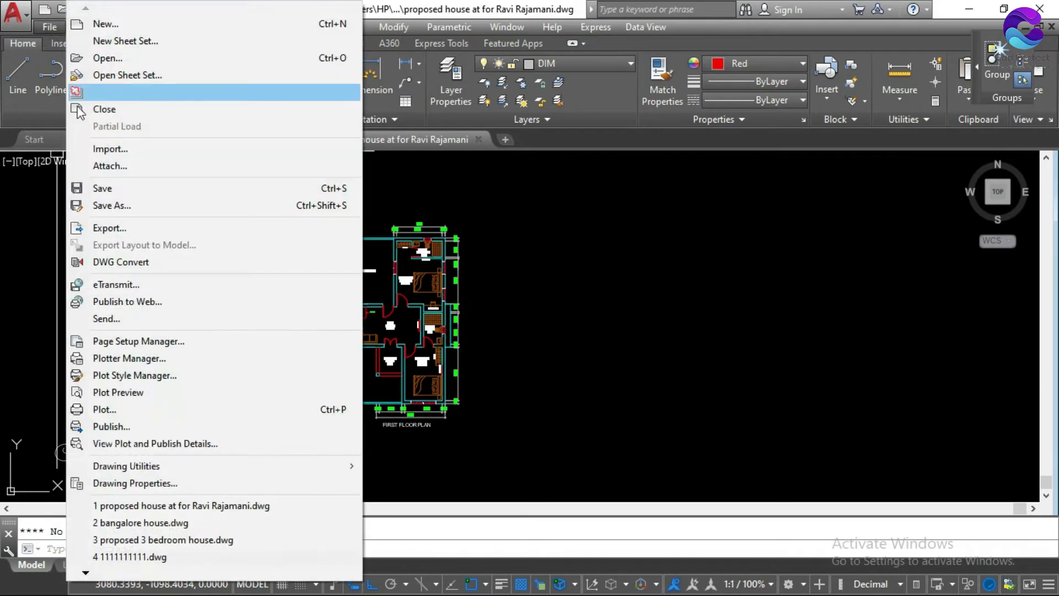
pyautogui.click(117, 208)
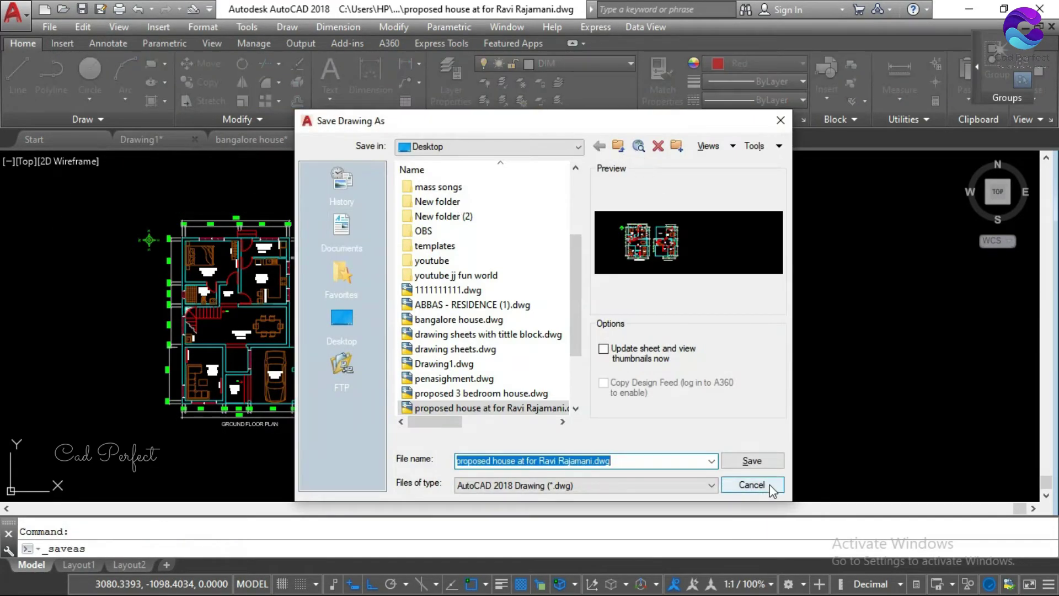
pyautogui.click(772, 489)
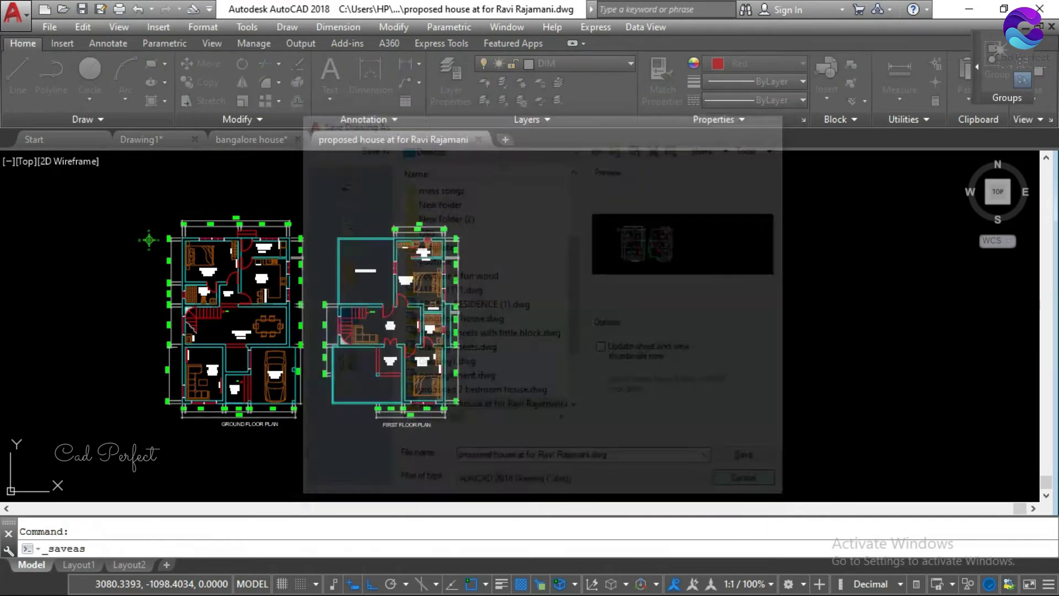